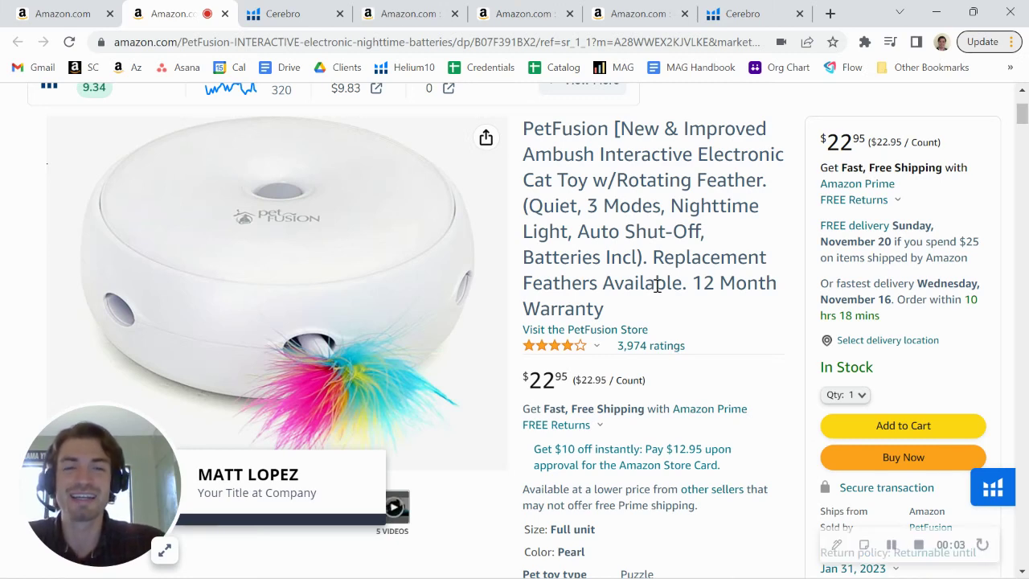
- Look over the title, price and ratings of the PetFusion Ambush interactive cat toy listing
scroll(657, 285, down, 1)
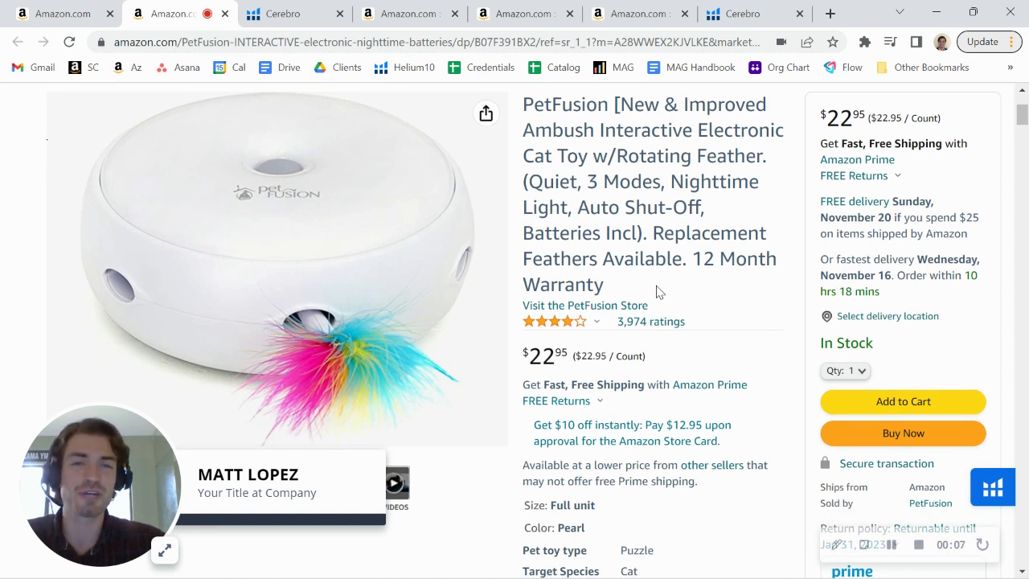
scroll(657, 291, down, 1)
mouse_move(593, 296)
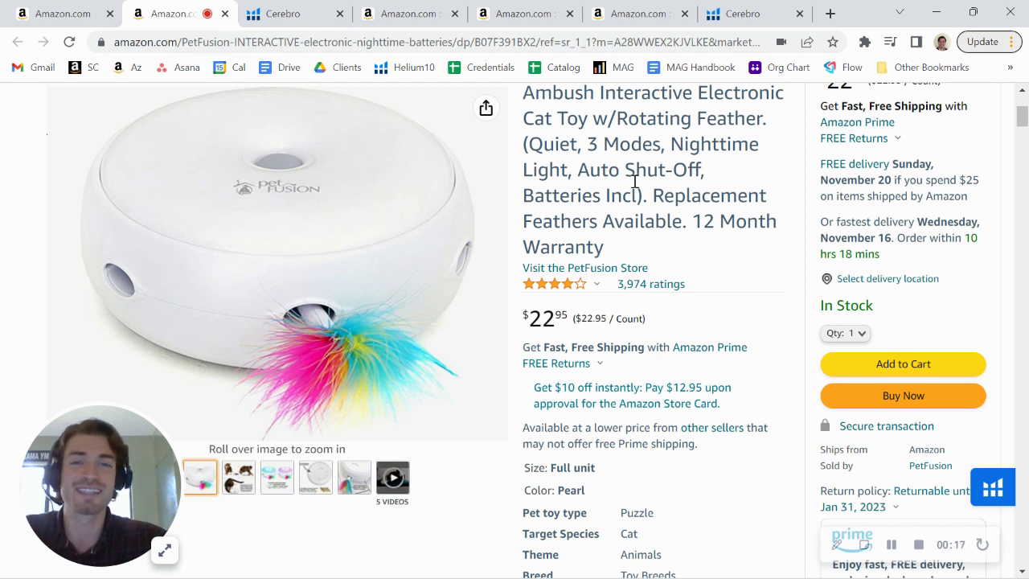
- Check the PetFusion toy's organic and sponsored keyword counts in the Cerebro keyword distribution
click(294, 13)
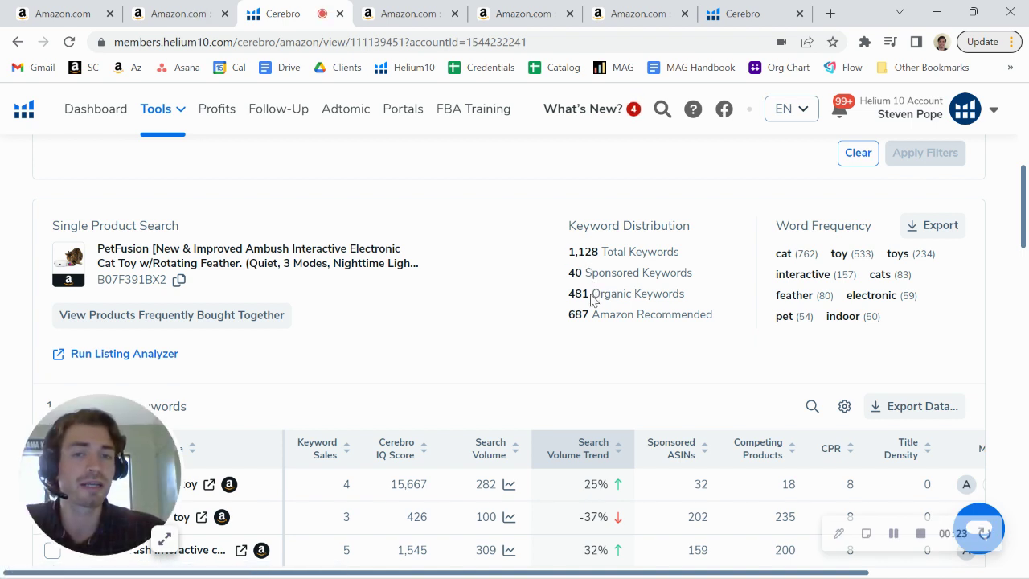
drag(590, 296, 570, 275)
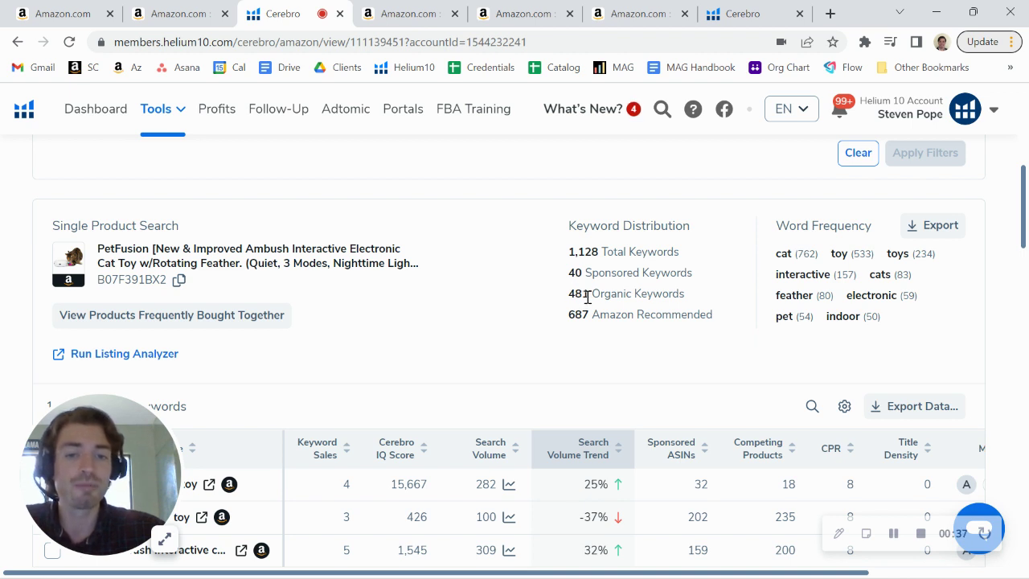
drag(588, 297, 575, 295)
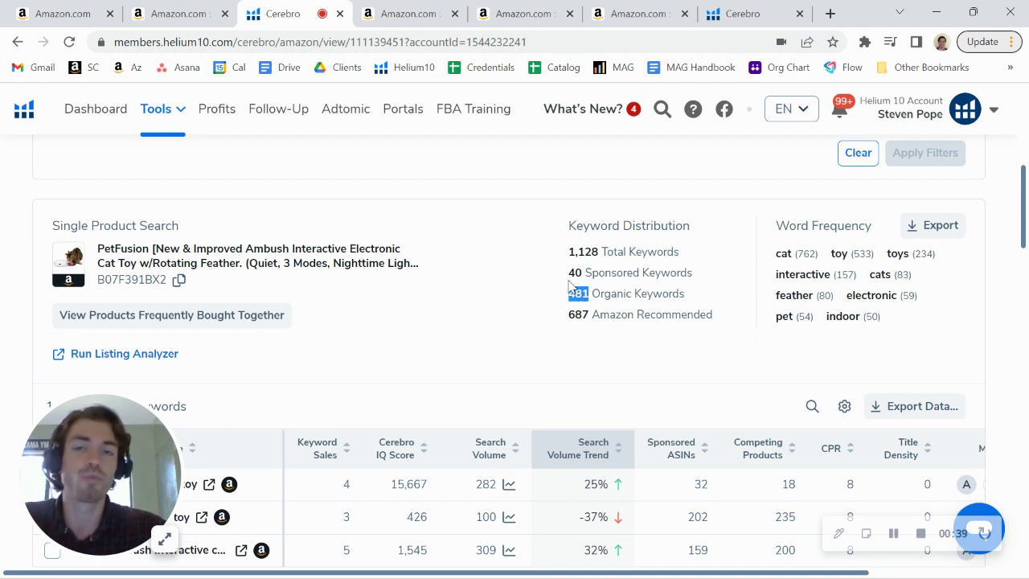
click(570, 283)
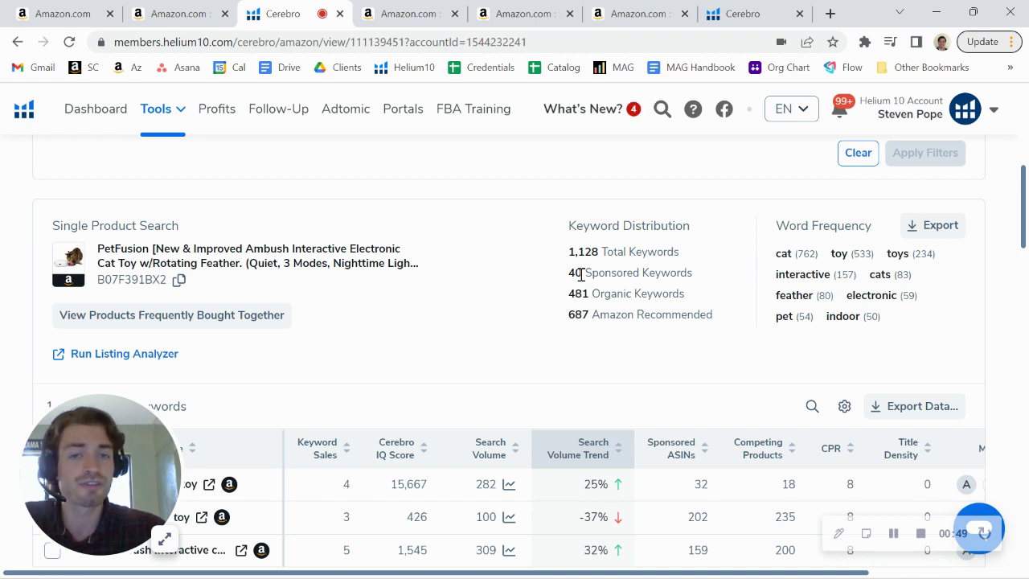
- Examine the sponsored and organic ranks in the PetFusion product's filtered keyword table
scroll(582, 274, down, 3)
scroll(736, 351, right, 4)
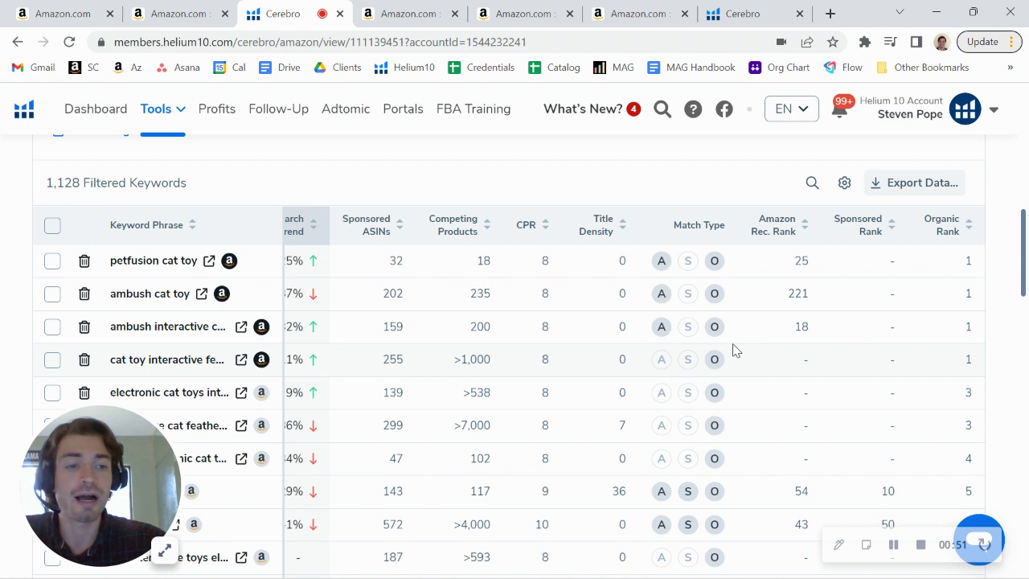
scroll(902, 372, down, 2)
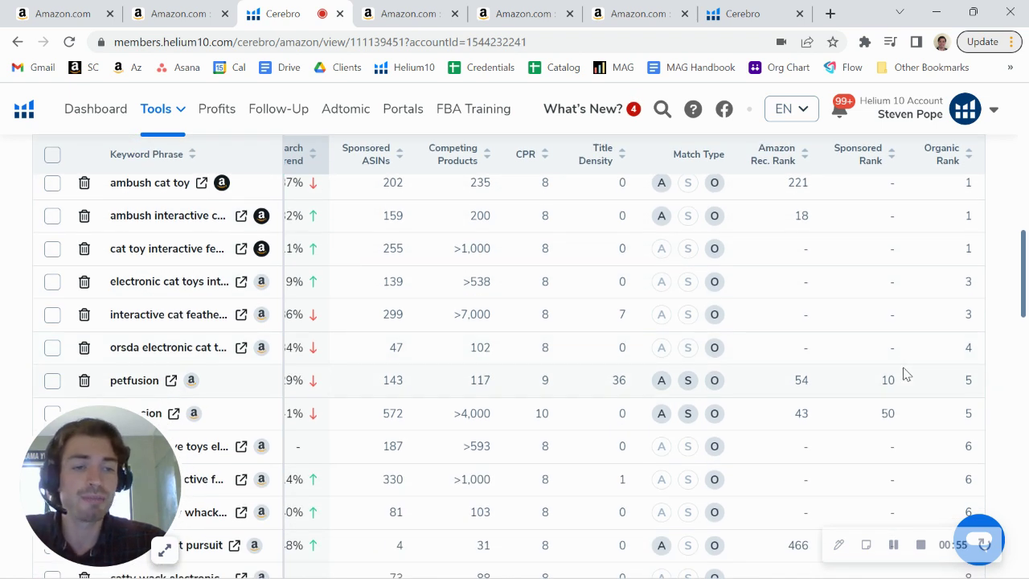
scroll(903, 372, down, 1)
scroll(903, 372, up, 1)
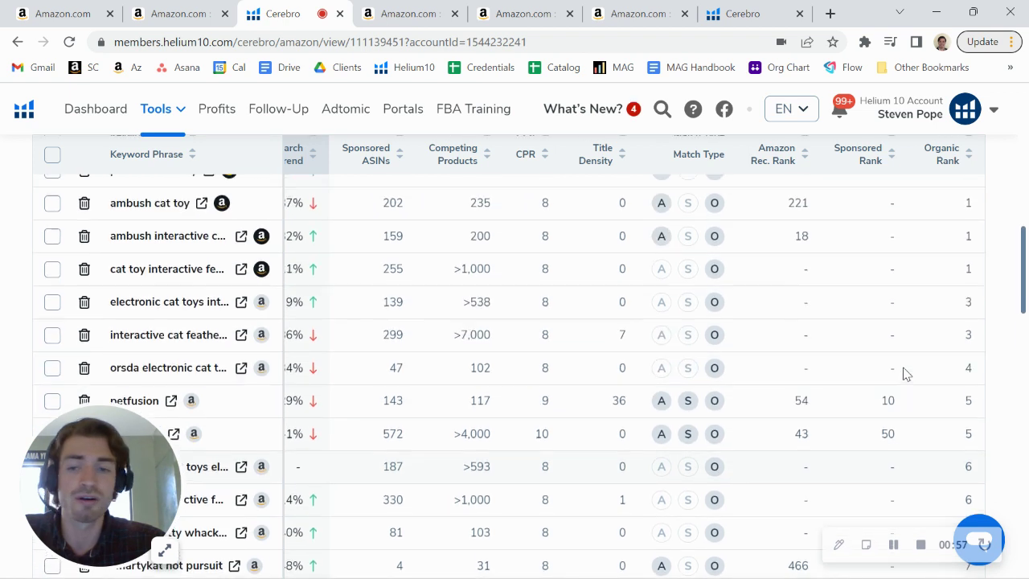
scroll(903, 372, down, 1)
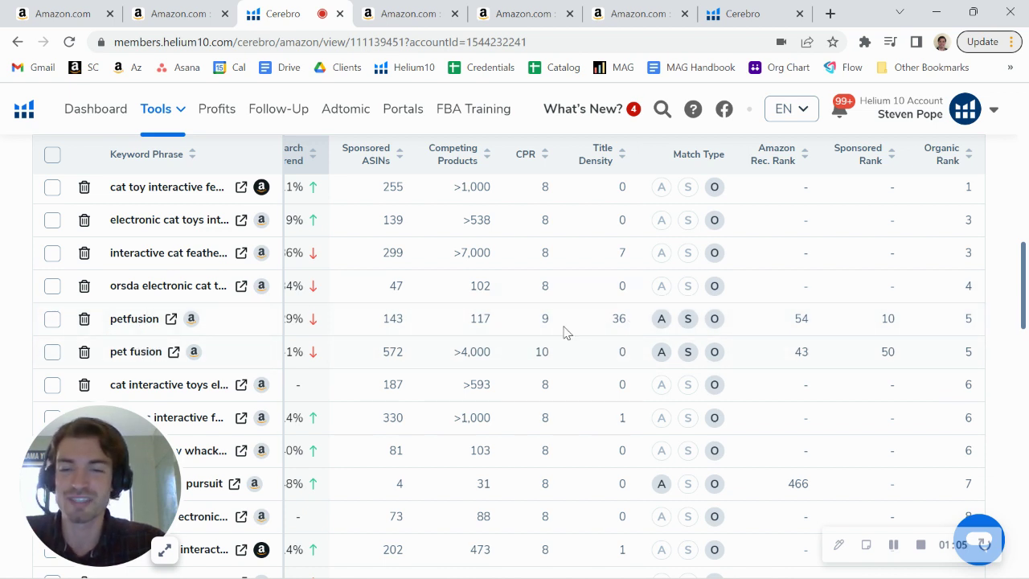
- Compare the search volume and organic rank of the keyword "cat toys interactive feather" in the keyword table
scroll(818, 379, down, 2)
scroll(239, 353, left, 4)
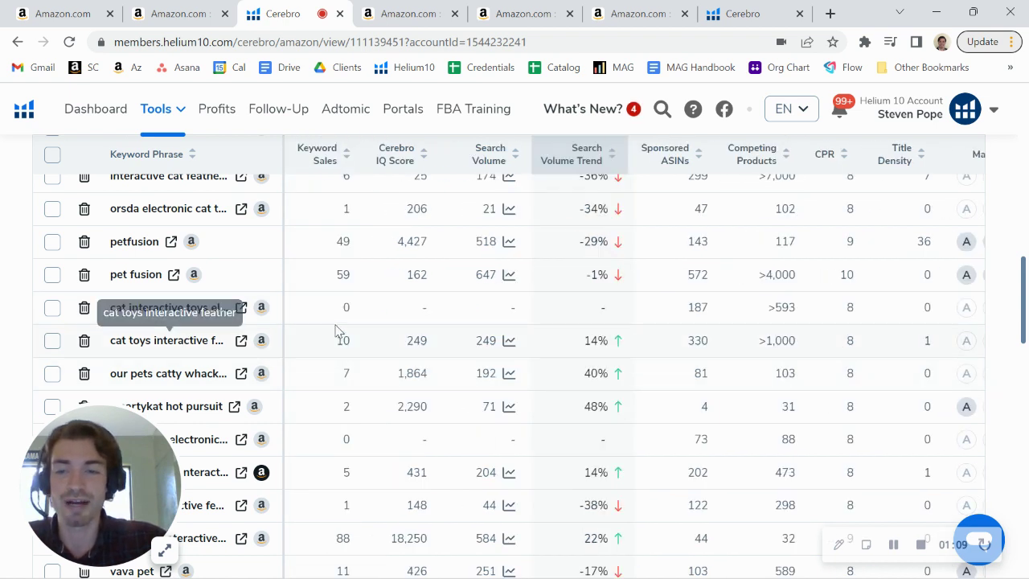
scroll(560, 348, right, 4)
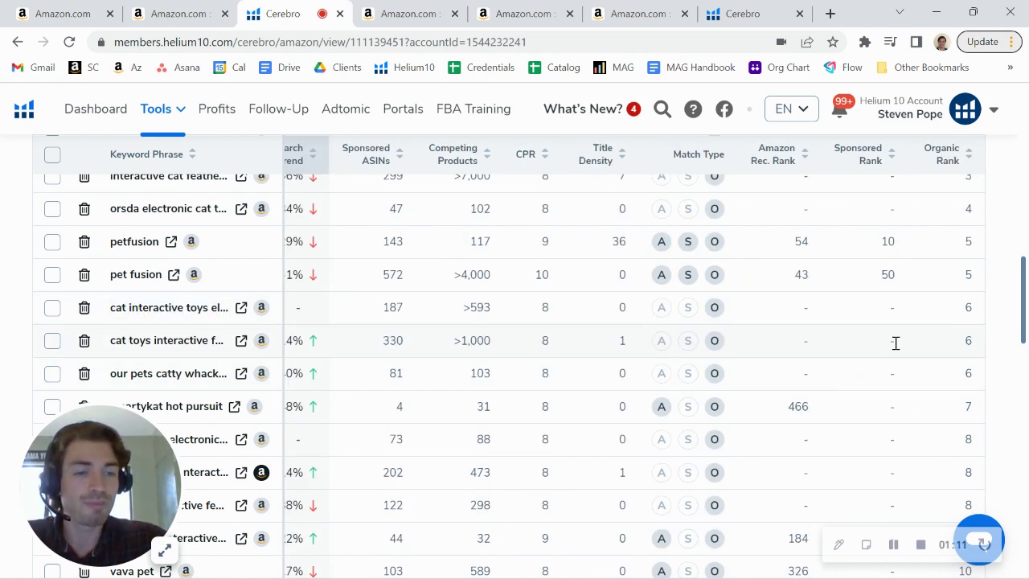
drag(964, 347, 977, 346)
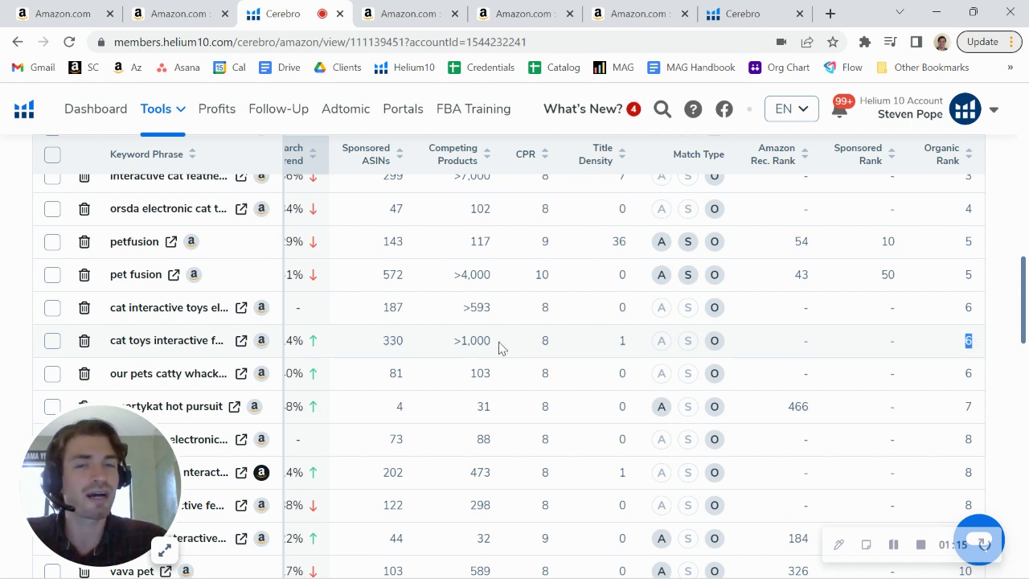
scroll(498, 348, left, 5)
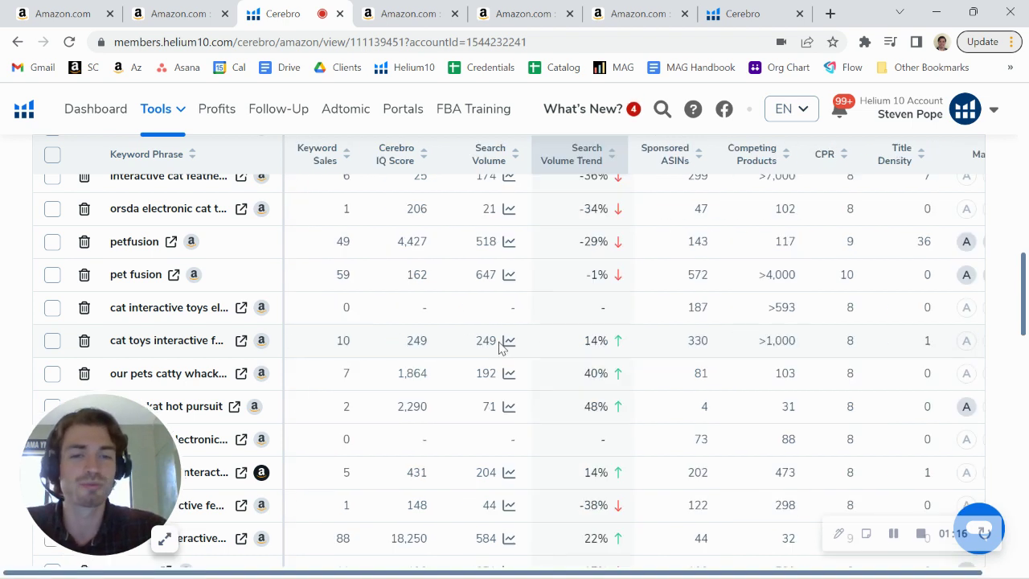
- Open the Amazon search results for the keyword "cat interactive toys electronic" and look through the competing products
click(241, 309)
scroll(161, 386, down, 3)
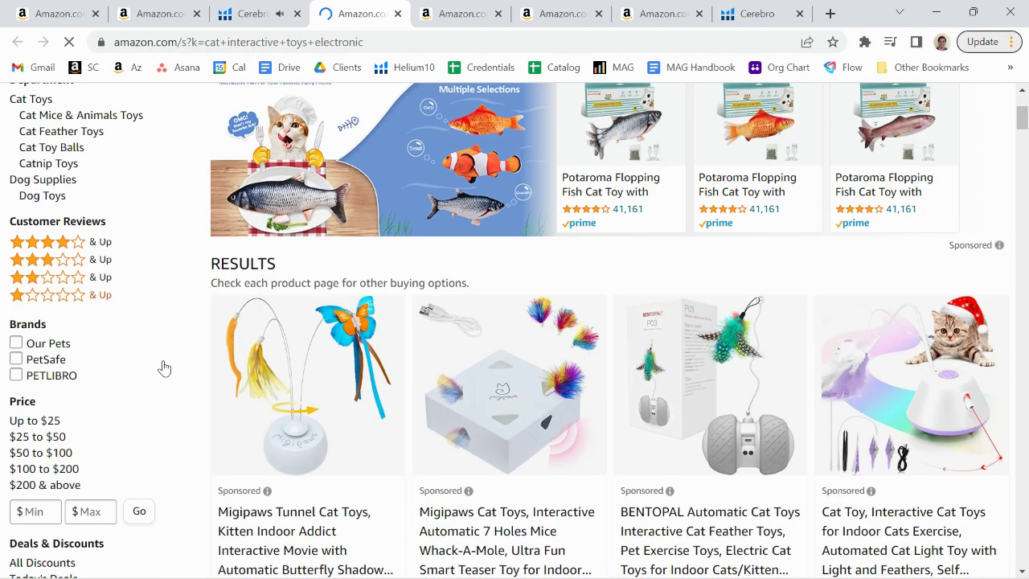
scroll(163, 367, down, 1)
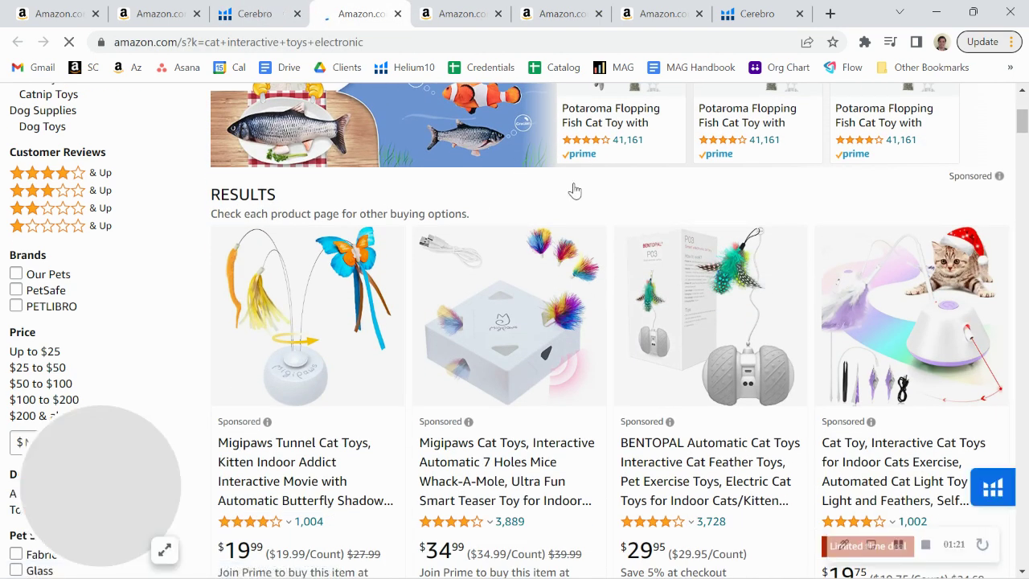
scroll(608, 294, down, 5)
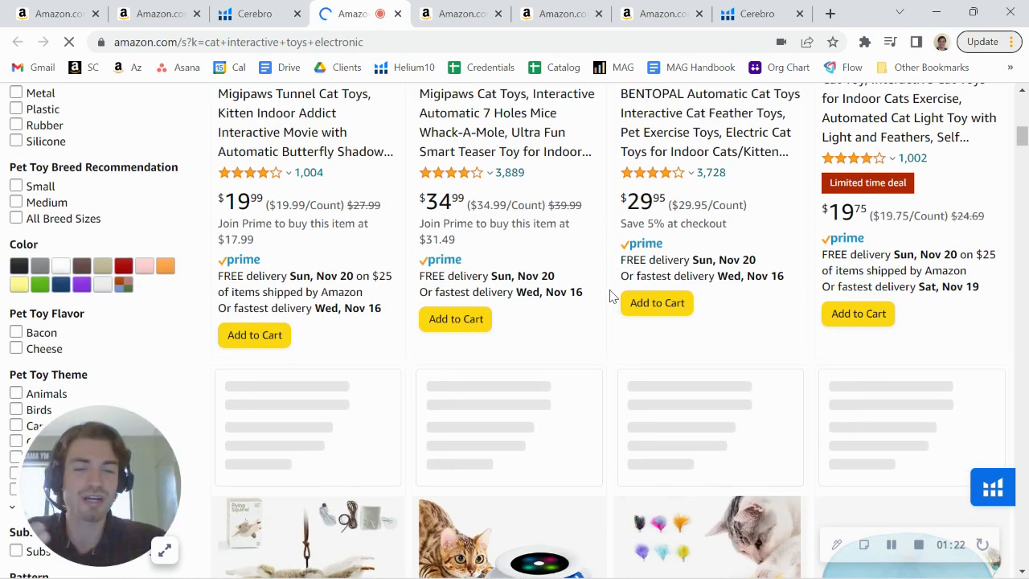
scroll(608, 294, down, 4)
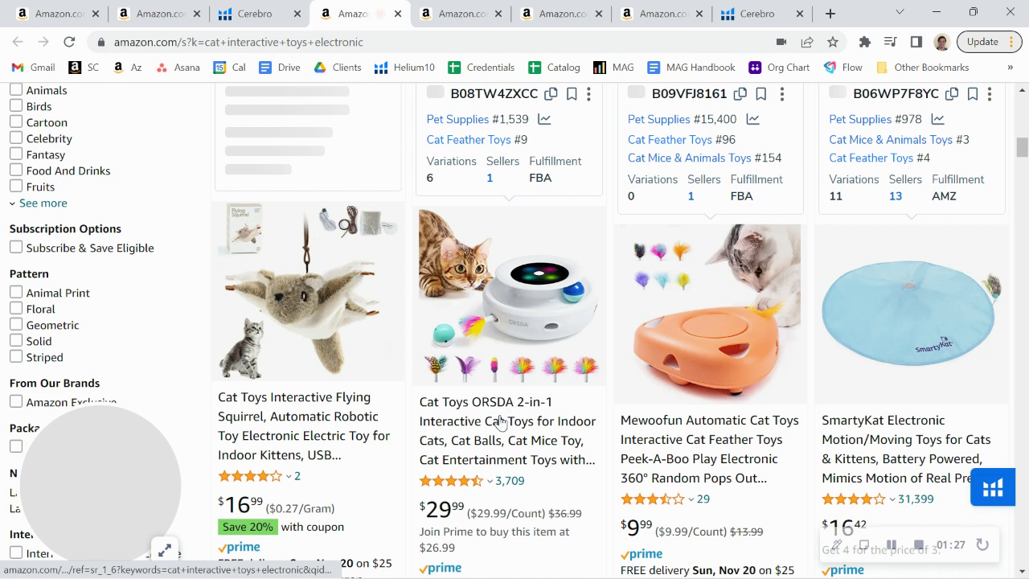
- Compare the ORSDA competitor's sponsored and organic keyword counts in Cerebro with the PetFusion product's keyword distribution
click(657, 14)
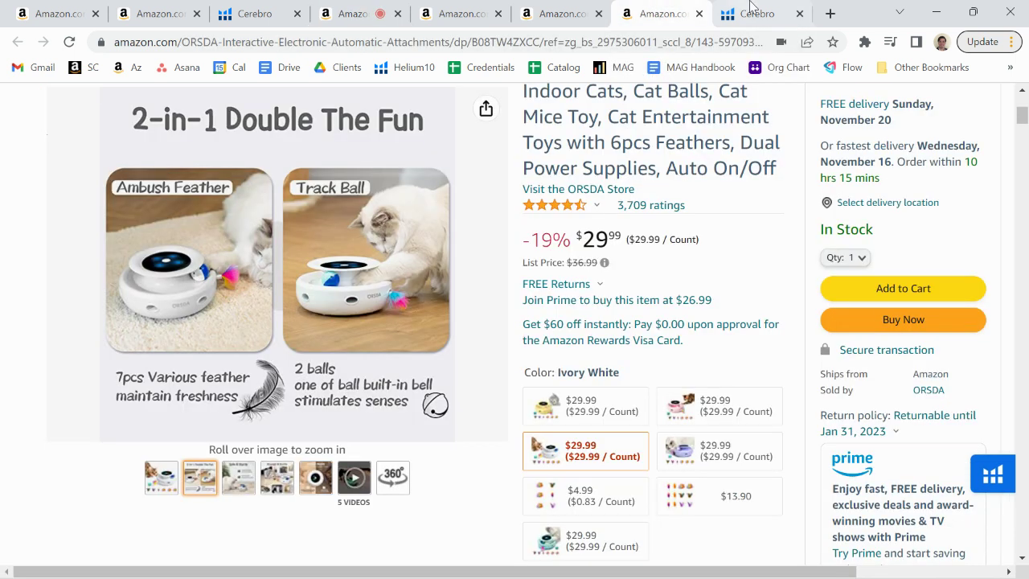
right_click(750, 8)
click(725, 8)
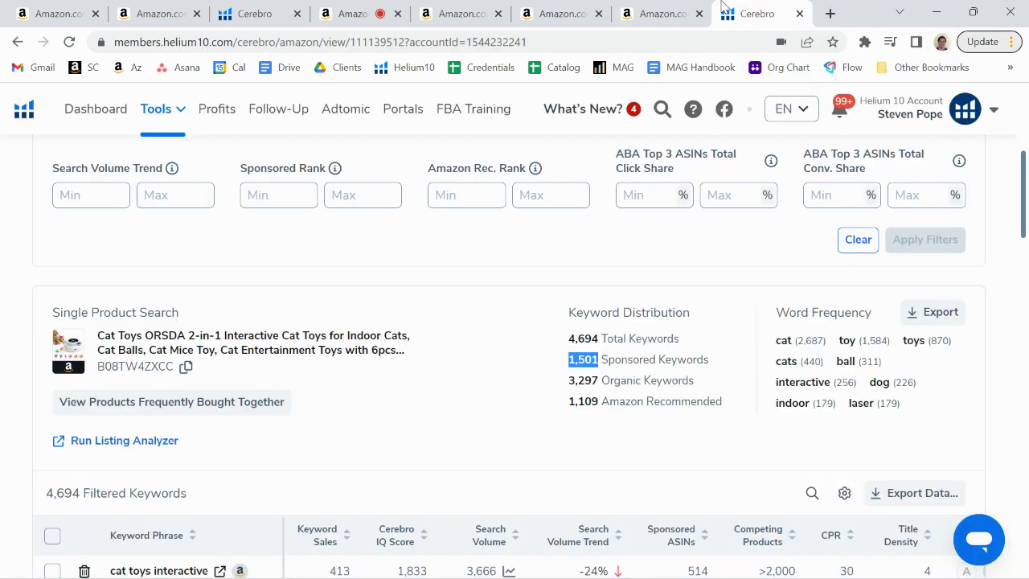
click(595, 381)
drag(596, 380, 569, 366)
click(578, 363)
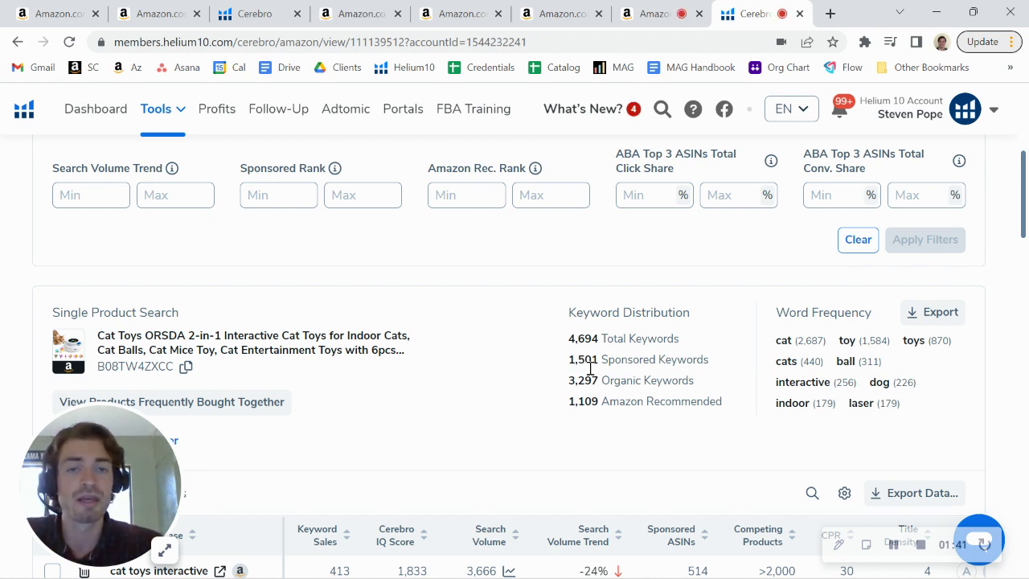
drag(599, 381, 569, 309)
click(580, 370)
click(257, 13)
scroll(628, 243, up, 10)
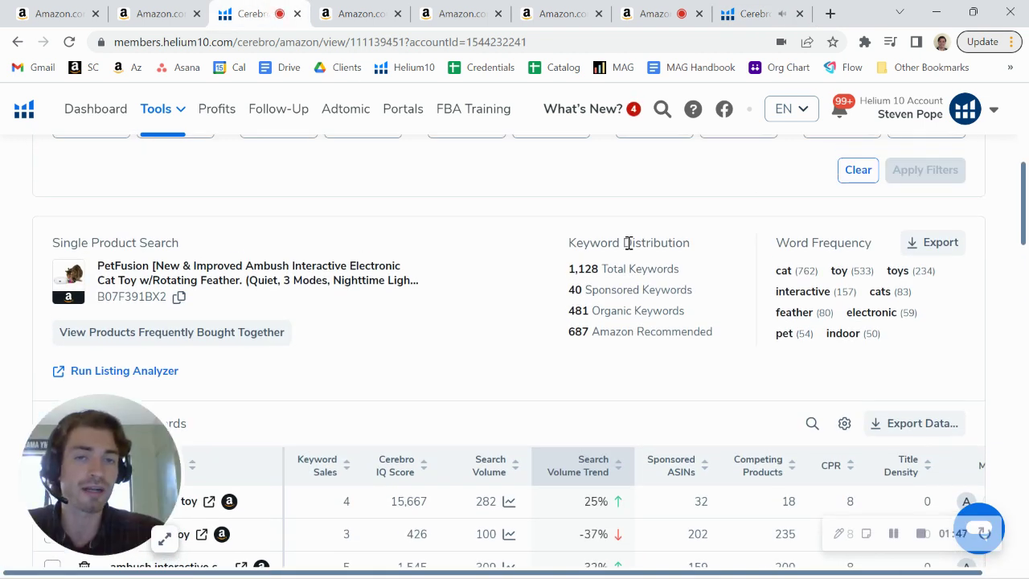
- Read through the PetFusion listing down to its product description and details, and recheck its organic keyword count in Cerebro
click(161, 14)
scroll(550, 324, down, 15)
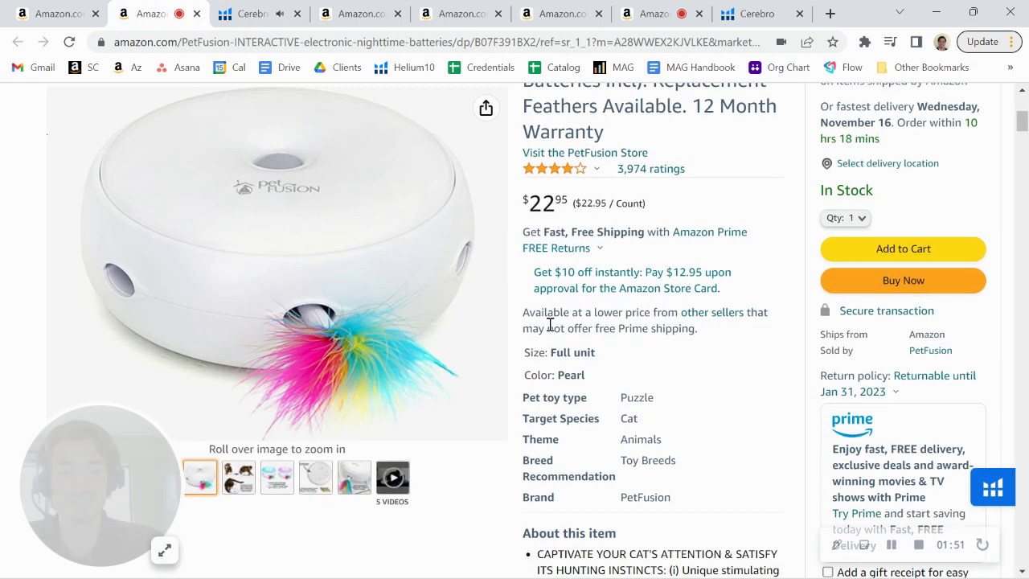
scroll(550, 326, down, 15)
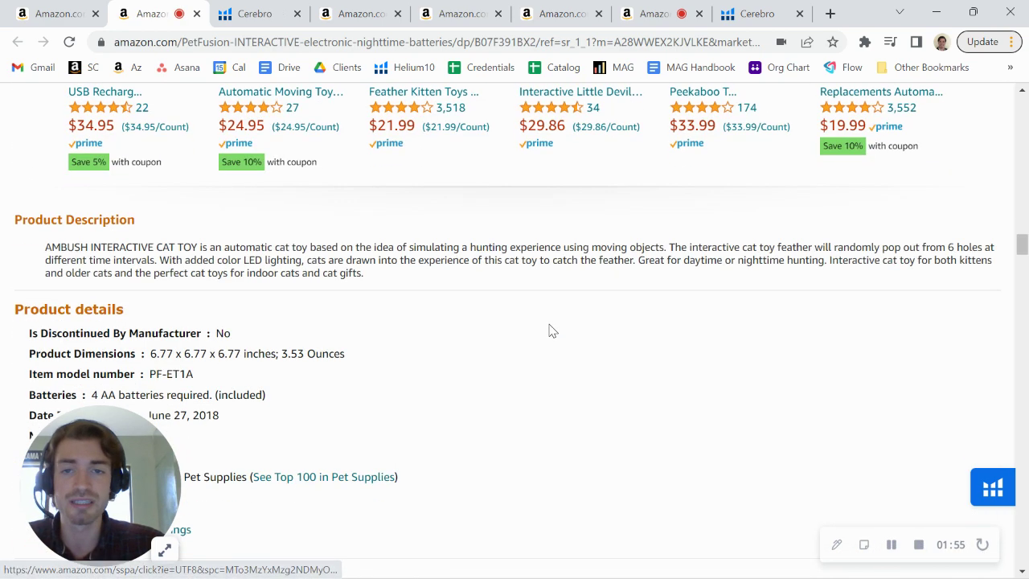
click(253, 13)
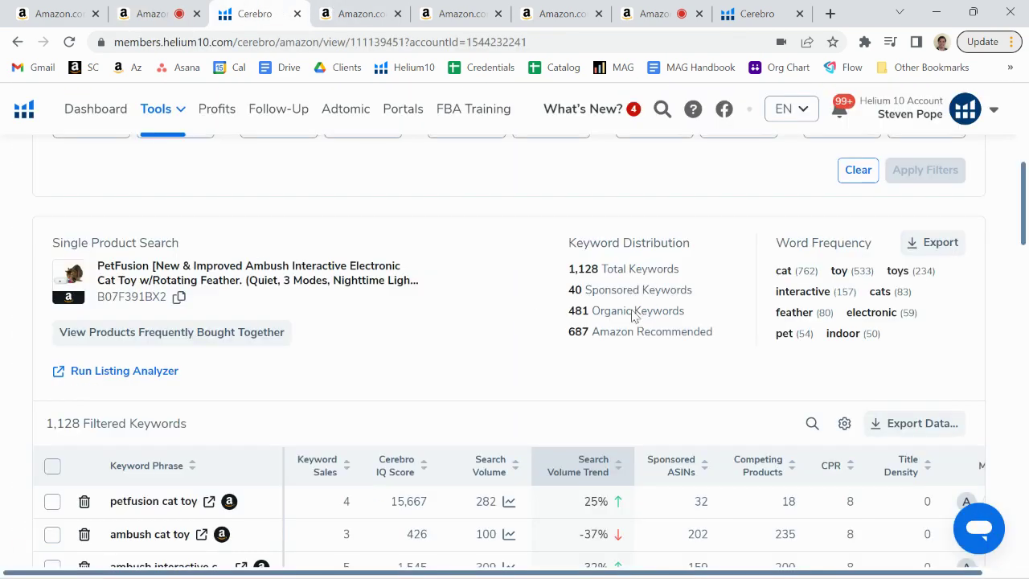
drag(593, 314, 571, 314)
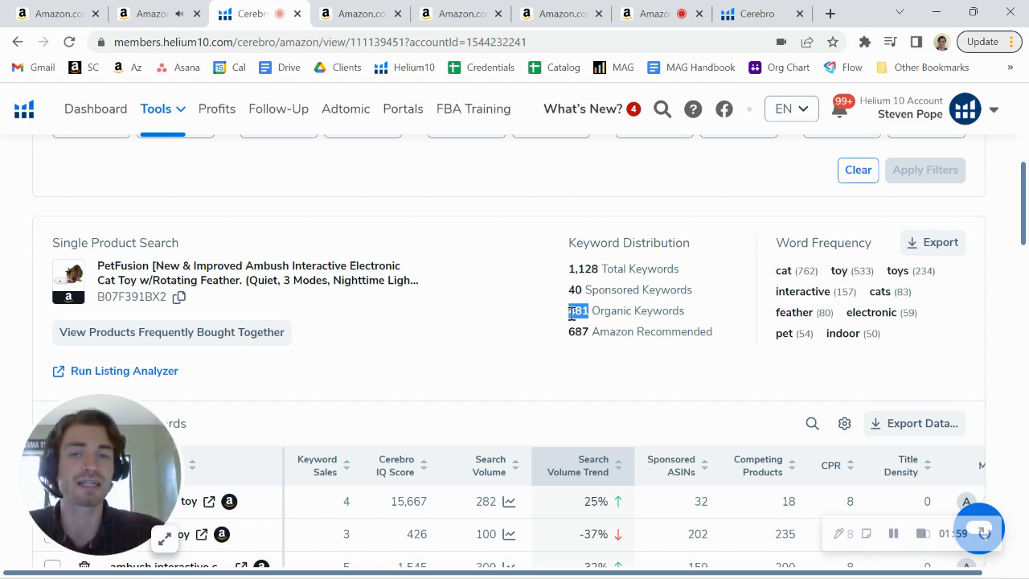
- Check the title length in the PetFusion listing's Listing Health Score details, close them and highlight the product title
key(ctrl+shift+Tab)
scroll(595, 266, up, 10)
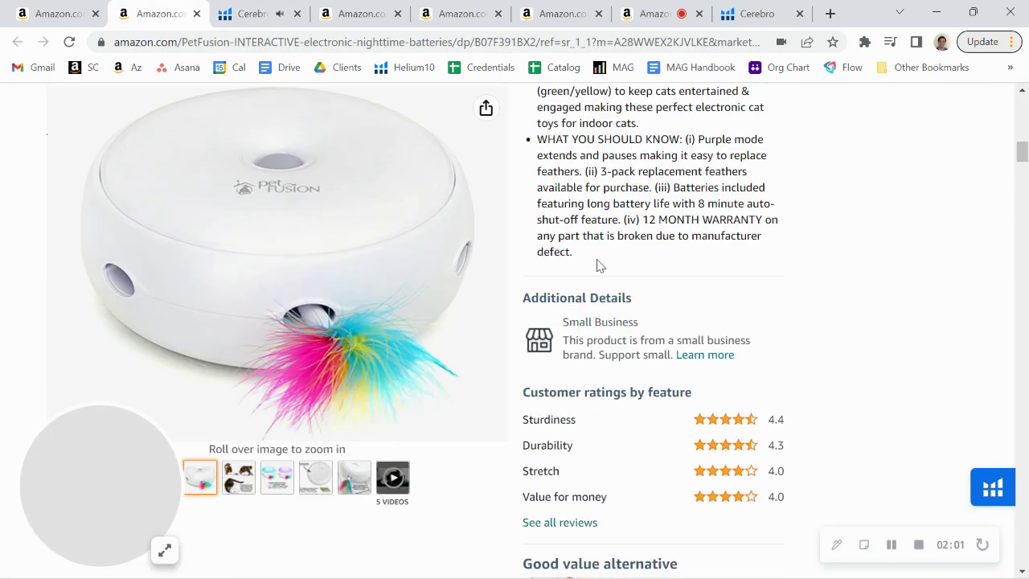
scroll(597, 266, up, 10)
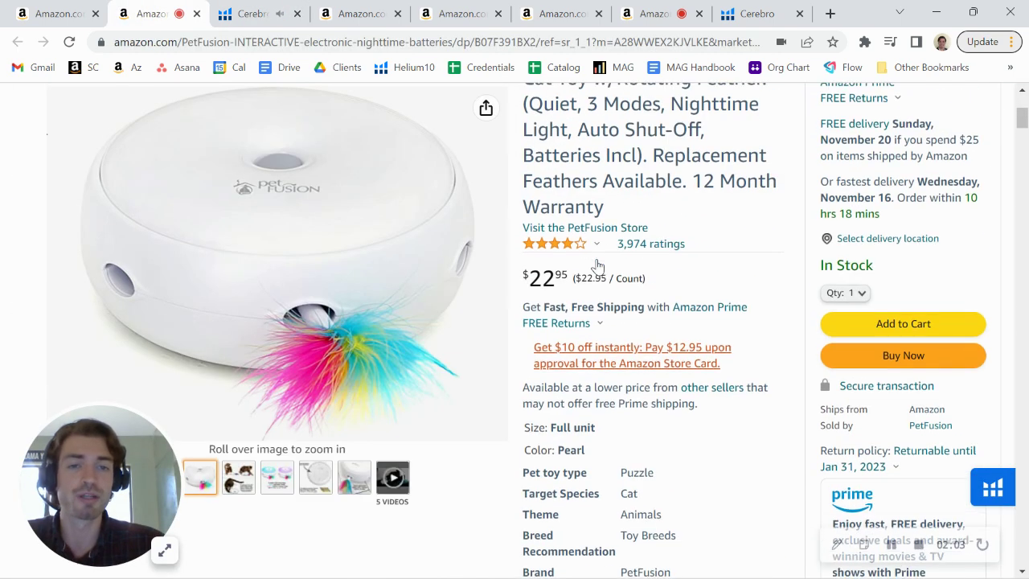
scroll(597, 266, up, 2)
scroll(332, 191, up, 1)
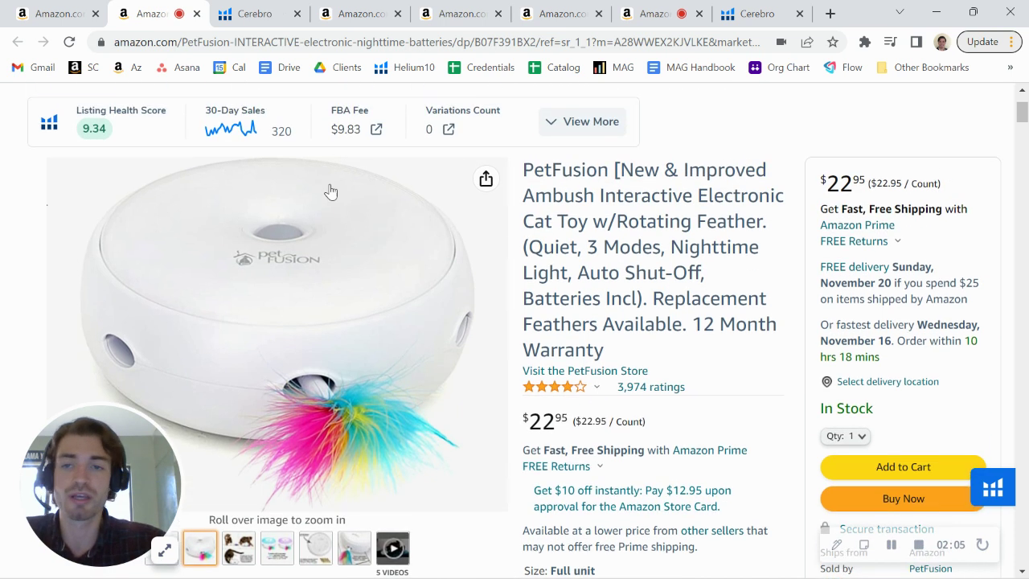
click(100, 133)
scroll(168, 305, down, 4)
scroll(168, 294, up, 2)
double_click(105, 240)
scroll(209, 251, up, 2)
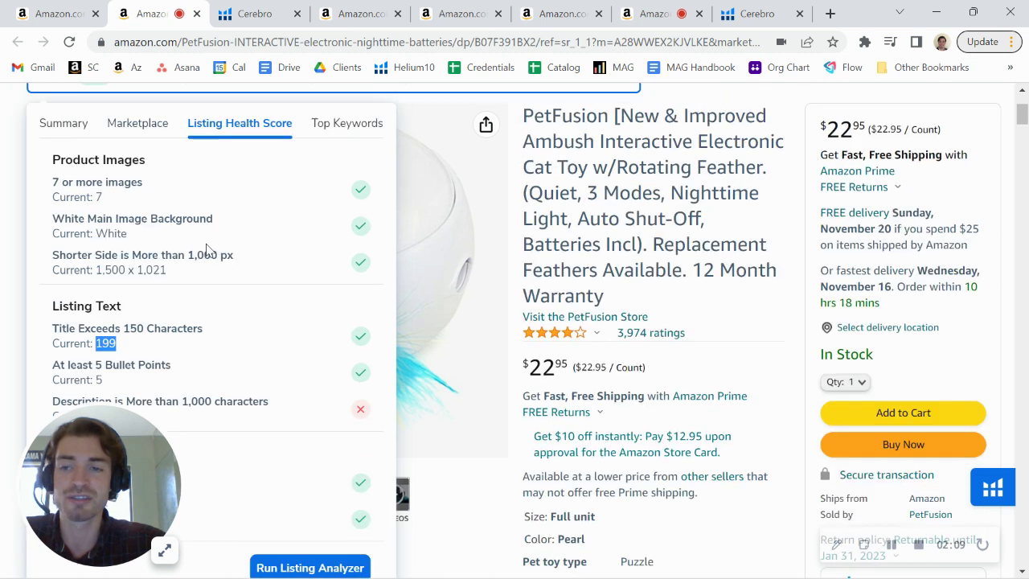
click(95, 137)
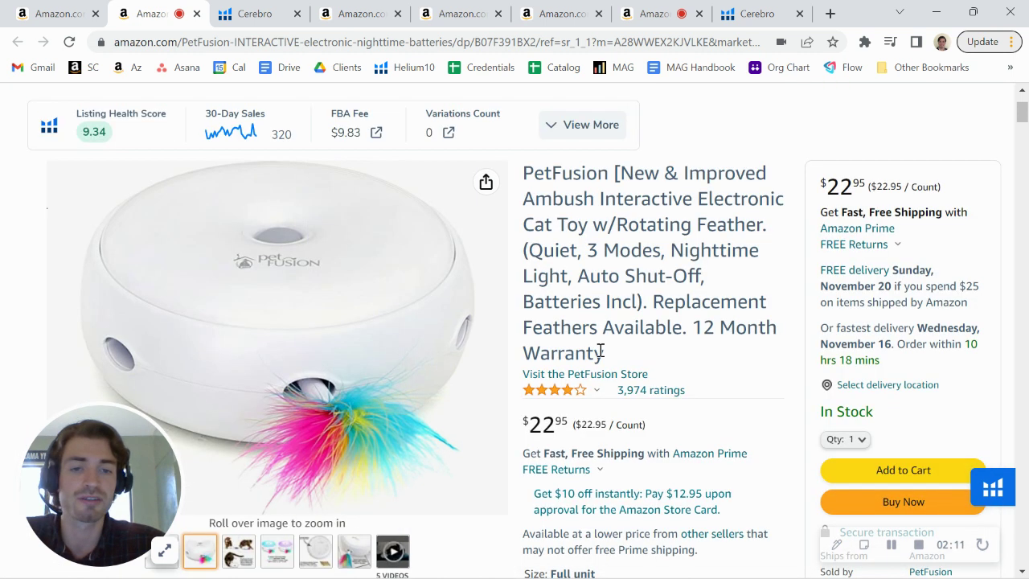
drag(608, 356, 541, 185)
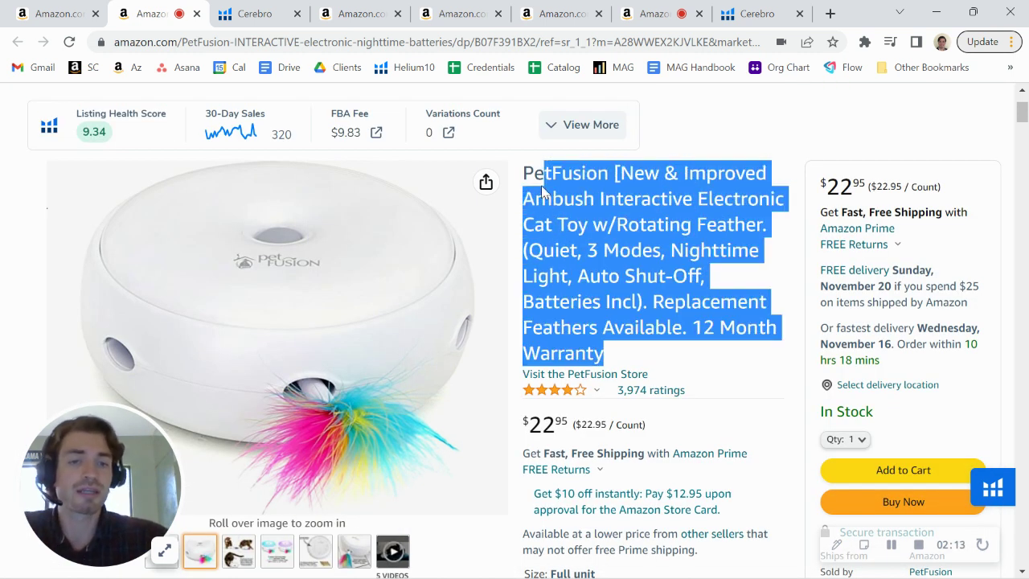
click(624, 250)
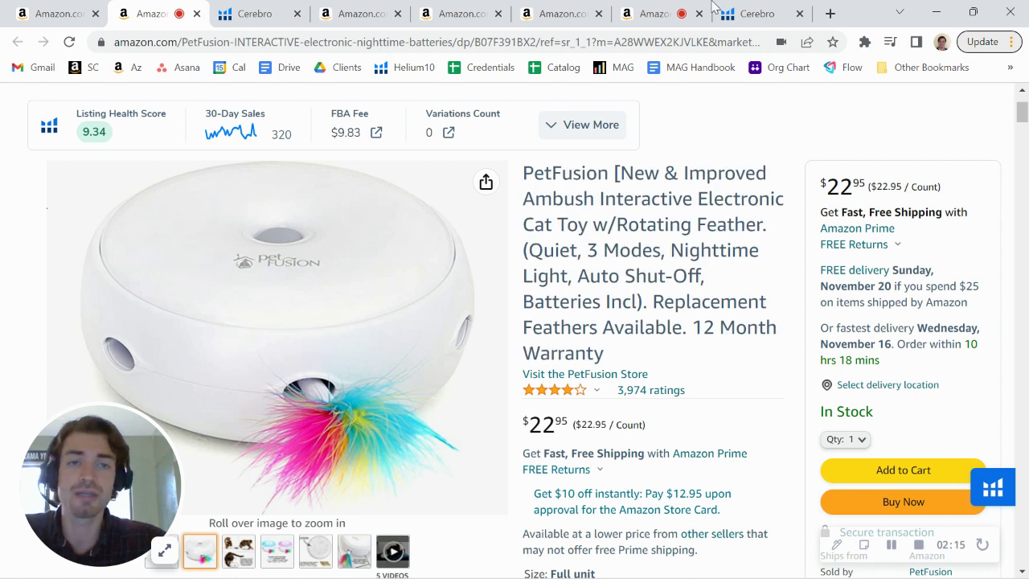
- Highlight the ORSDA competitor listing's product title and read its bullet points under About this item
click(658, 14)
scroll(660, 165, up, 2)
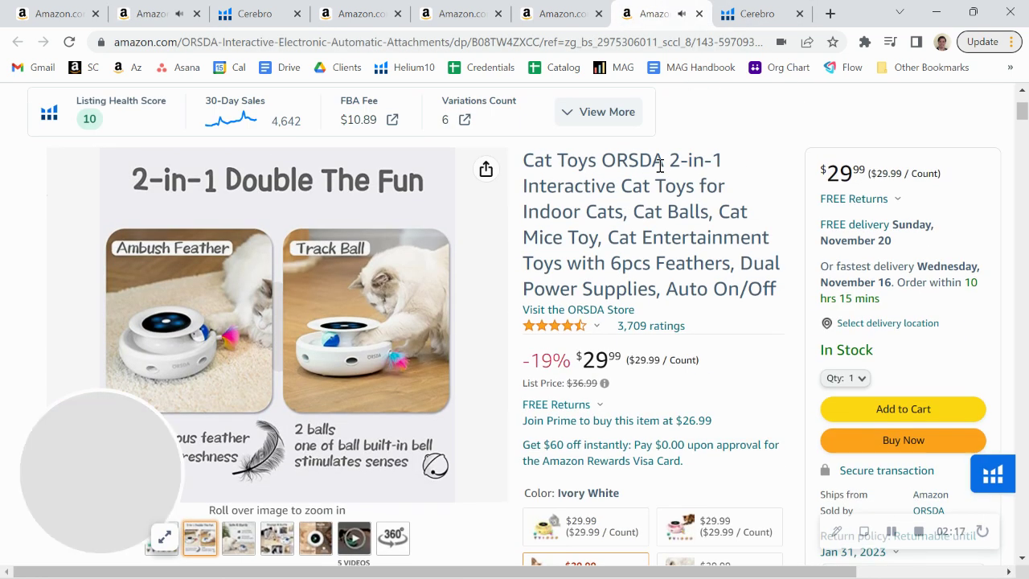
drag(778, 291, 529, 186)
click(620, 224)
scroll(619, 223, down, 9)
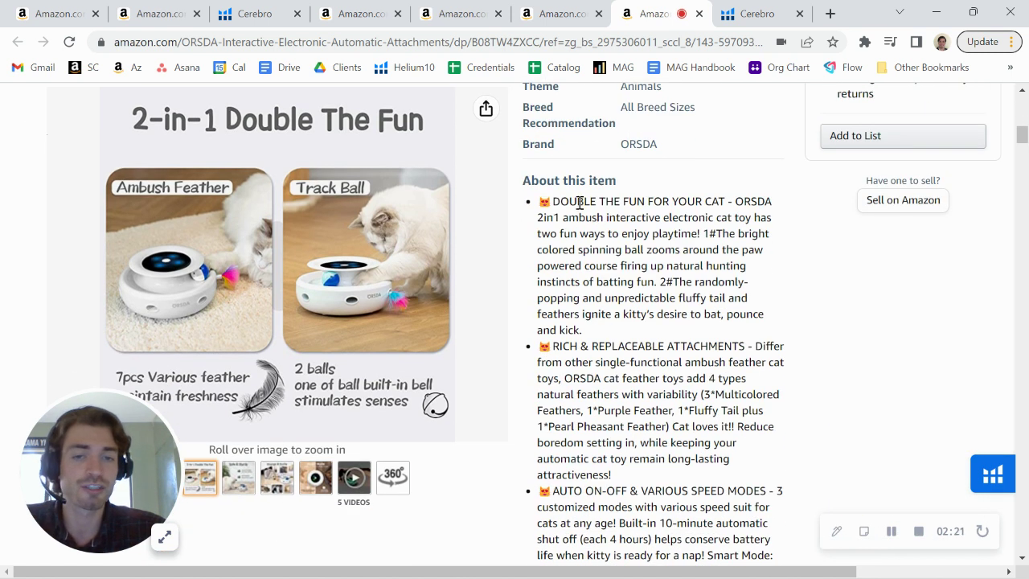
- Highlight the ORSDA listing's bullet points under About this item, clear the selection and return to the PetFusion listing
drag(542, 197, 732, 563)
click(645, 360)
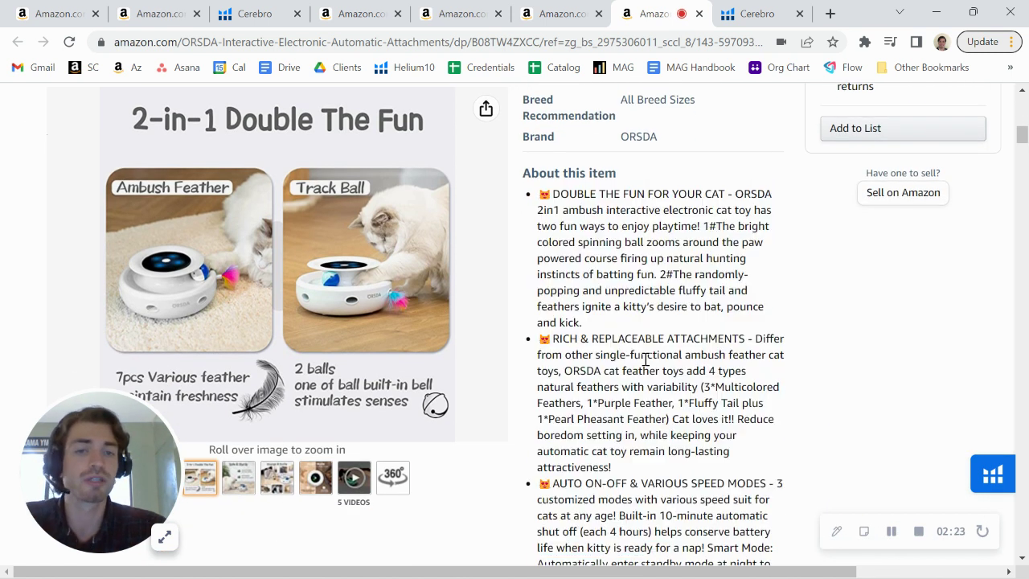
key(ctrl+2)
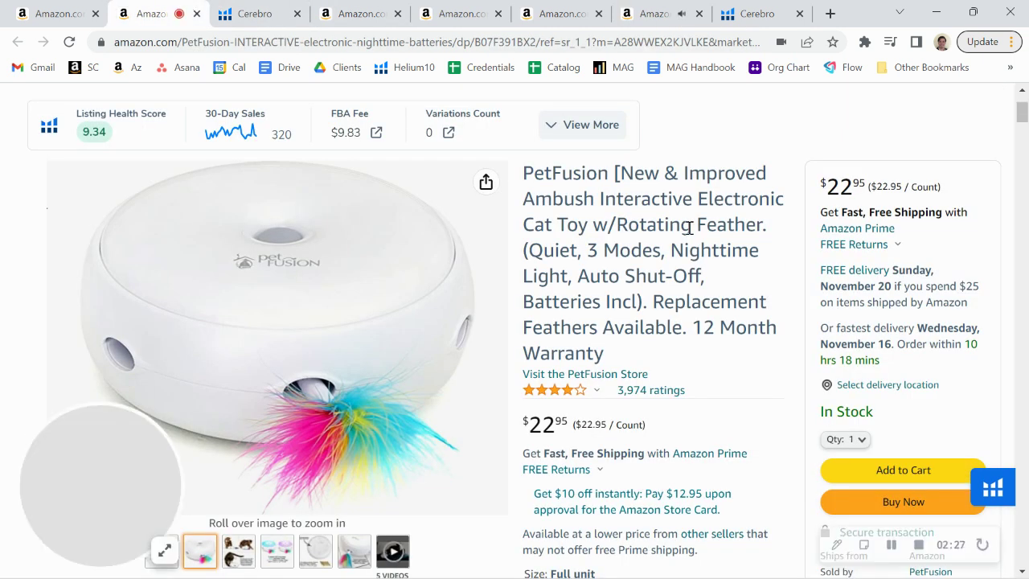
- Compare the ORSDA product's keyword distribution in Cerebro with that of the PetFusion product and clear the highlighted organic keyword count
click(764, 11)
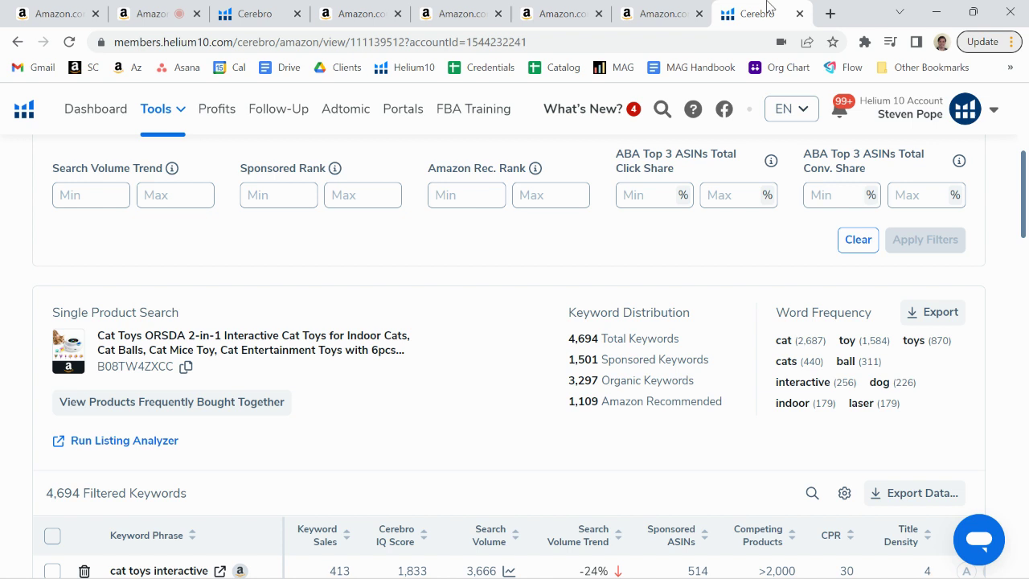
click(273, 10)
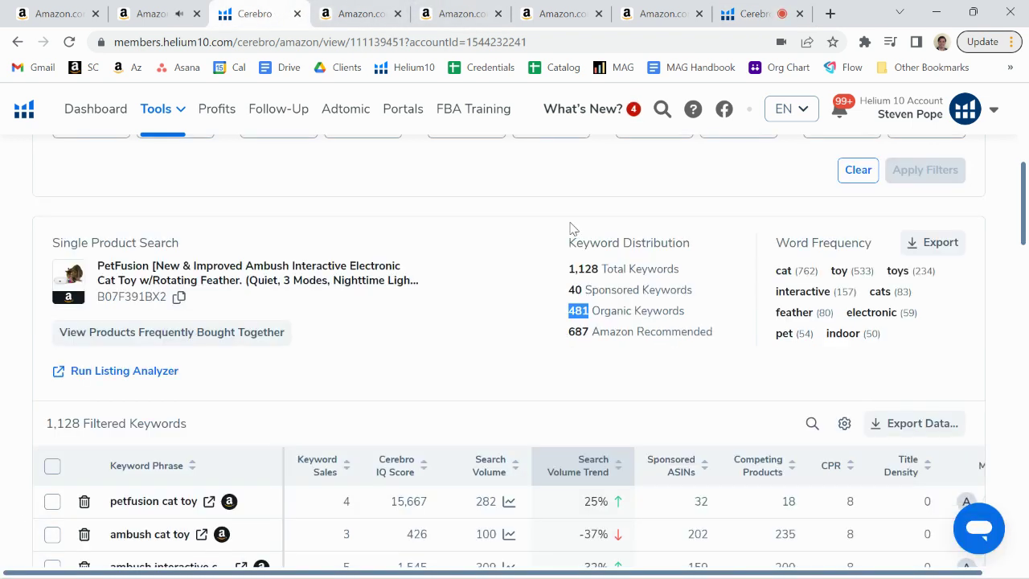
click(586, 314)
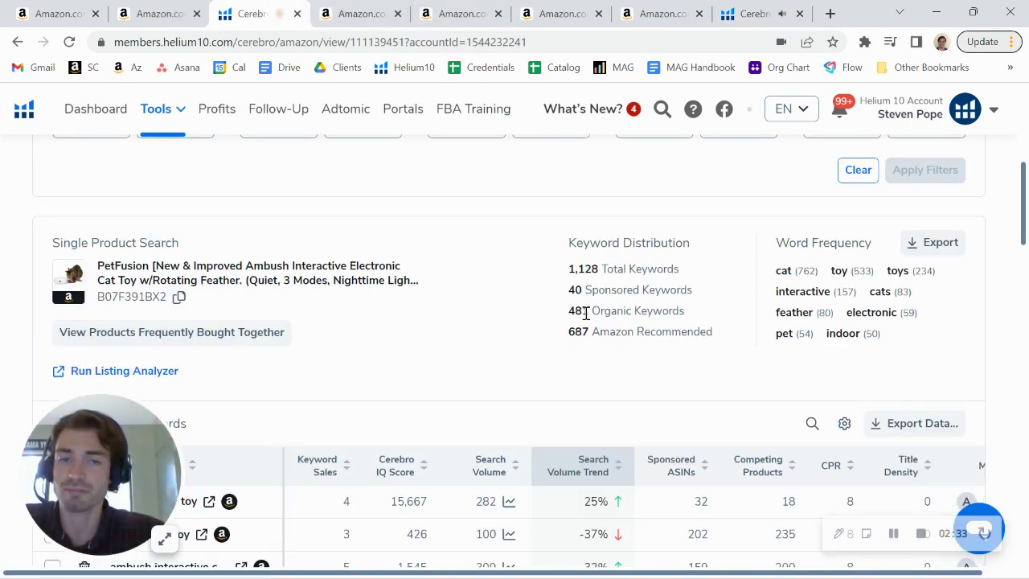
scroll(586, 313, up, 3)
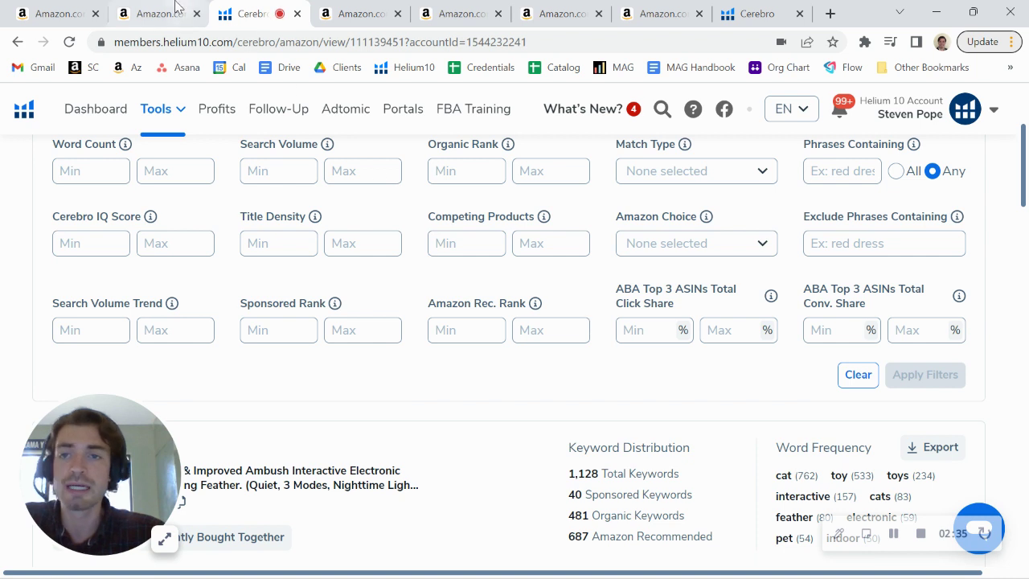
- Review the PetFusion listing's title, gallery images, product video and the content further down the page
click(161, 14)
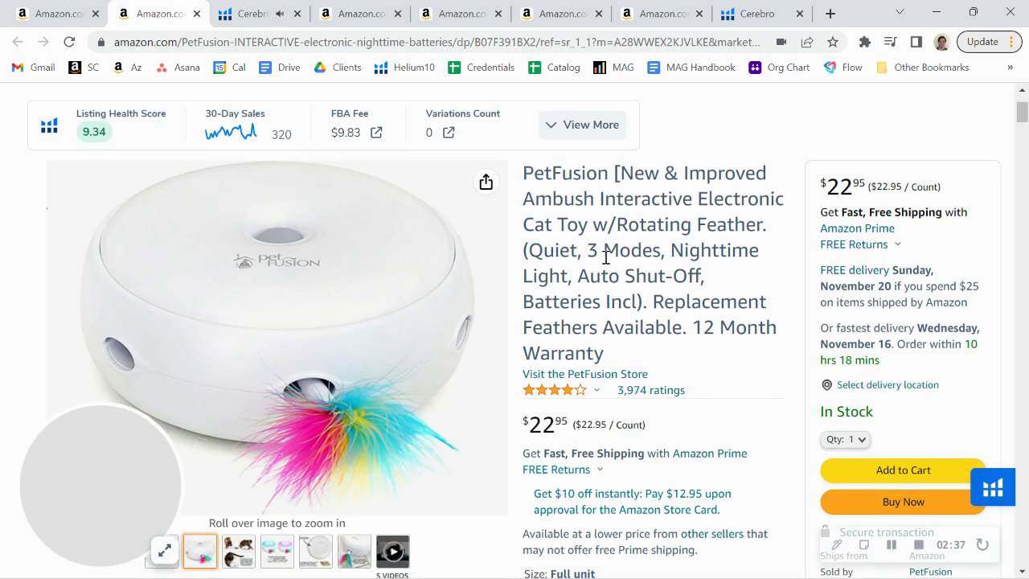
scroll(606, 255, down, 2)
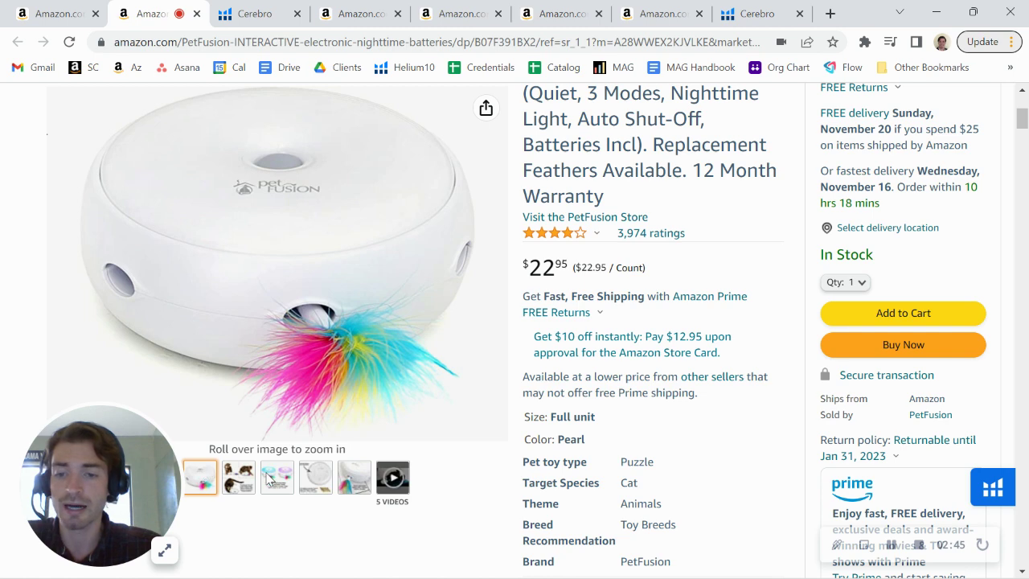
scroll(402, 478, down, 2)
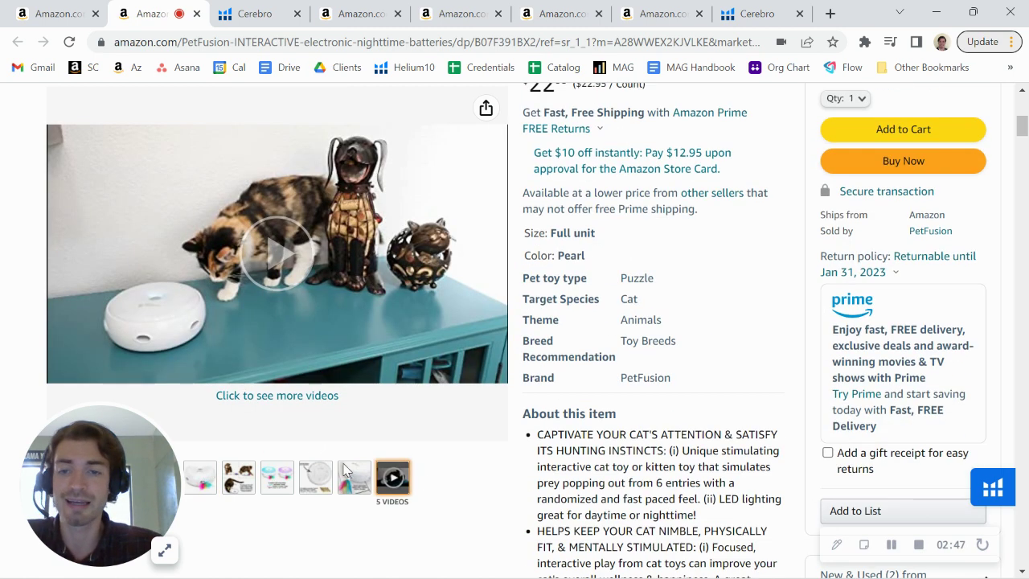
scroll(641, 434, down, 15)
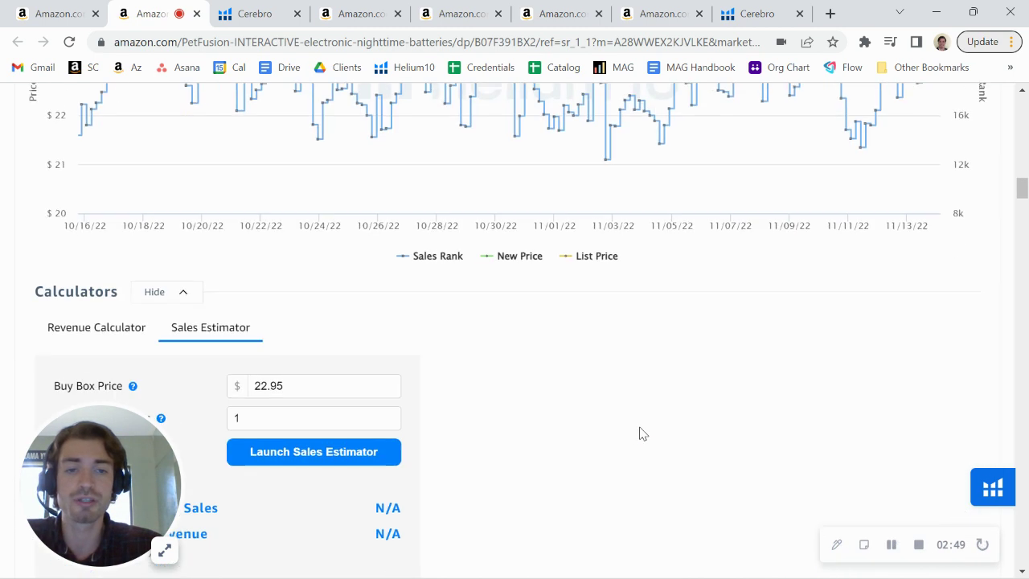
scroll(641, 434, up, 12)
scroll(640, 434, up, 1)
- Examine the ORSDA listing's infographic images and bullet points, and compare them with the PetFusion listing's media and bullets
click(655, 14)
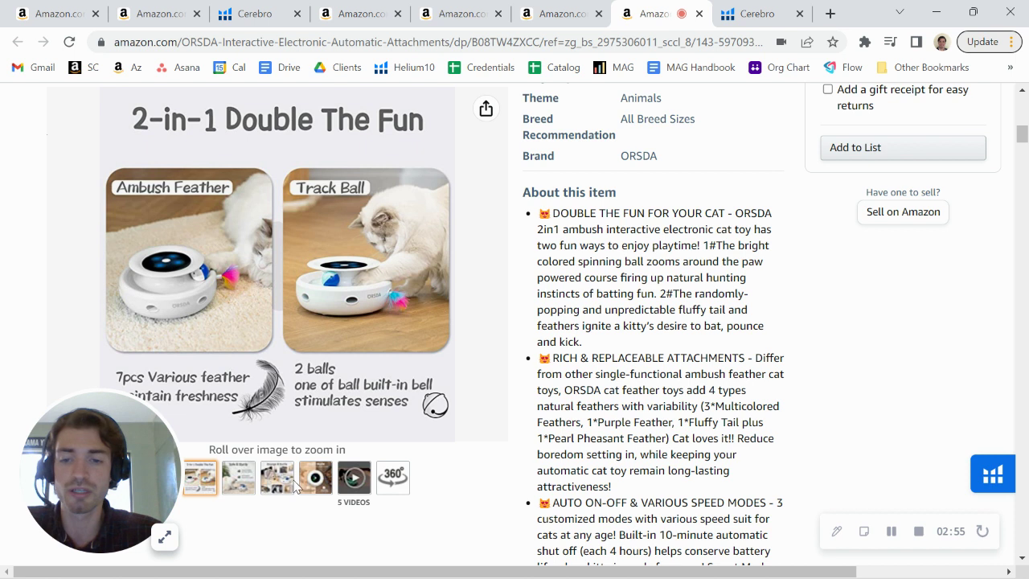
scroll(291, 482, down, 3)
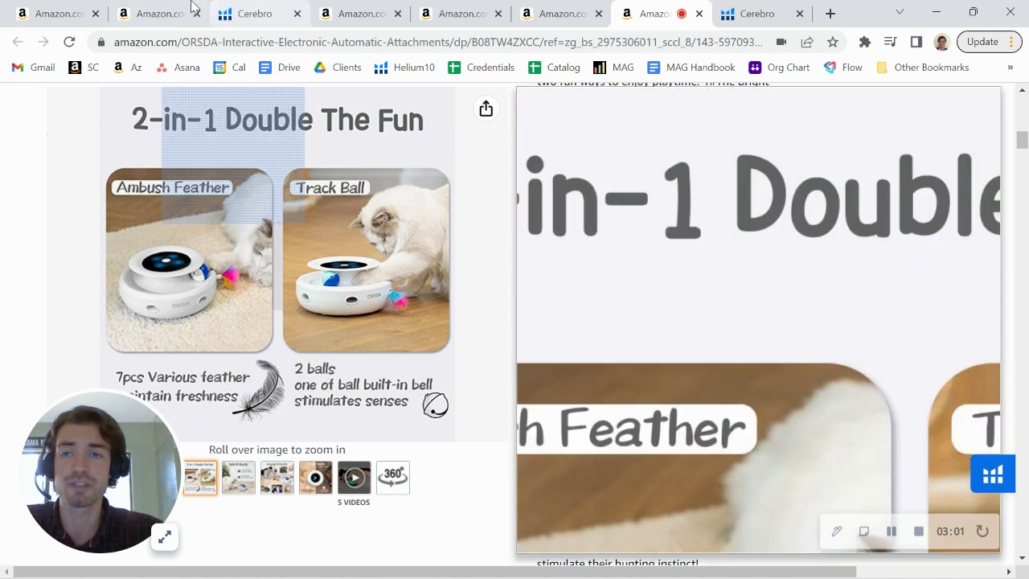
click(161, 13)
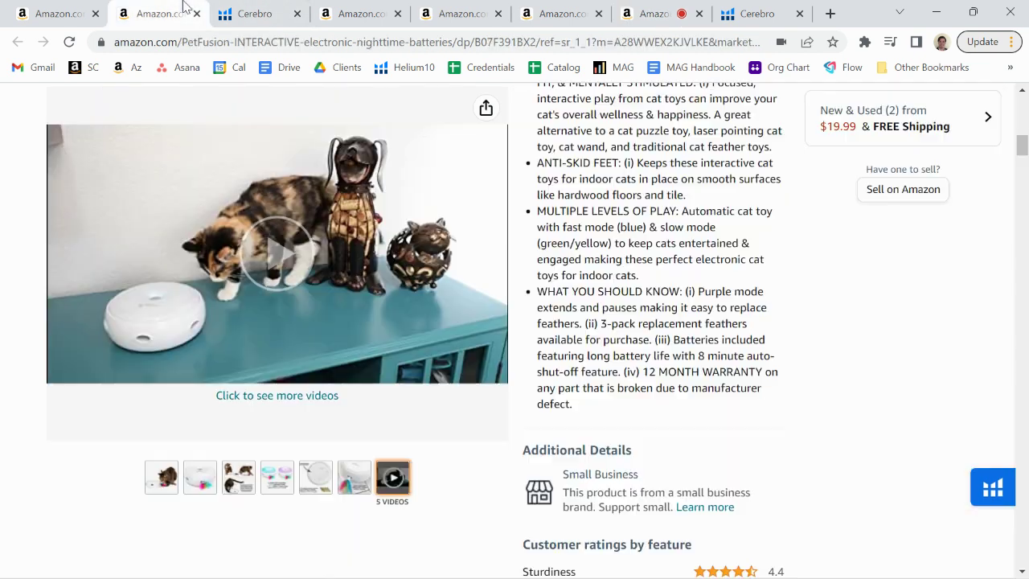
scroll(667, 257, up, 5)
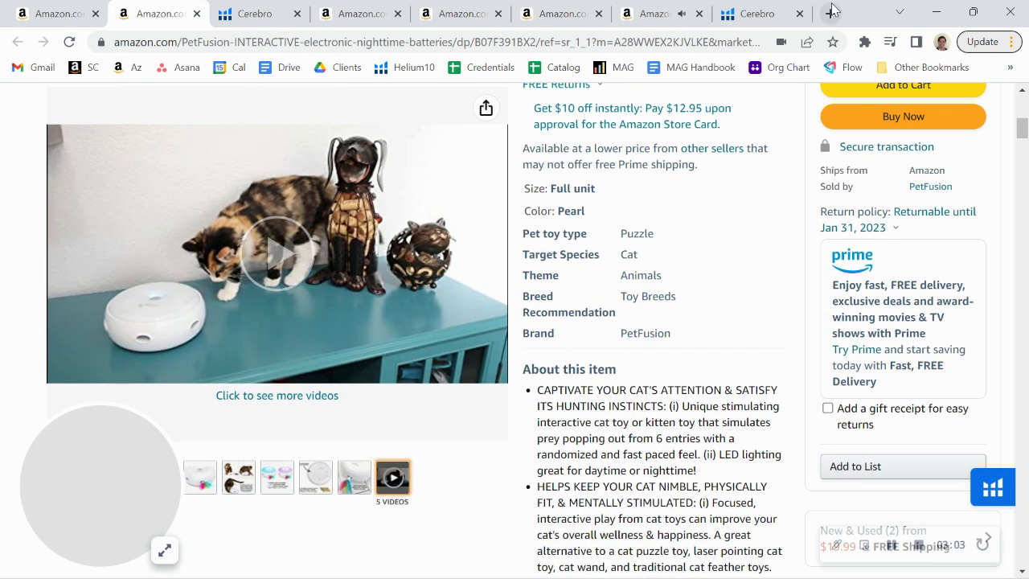
- Open myamazonguy.com in a new tab, browse its services down to SEO and Platform Management, and return to the PetFusion listing
click(830, 14)
text(my)
key(Return)
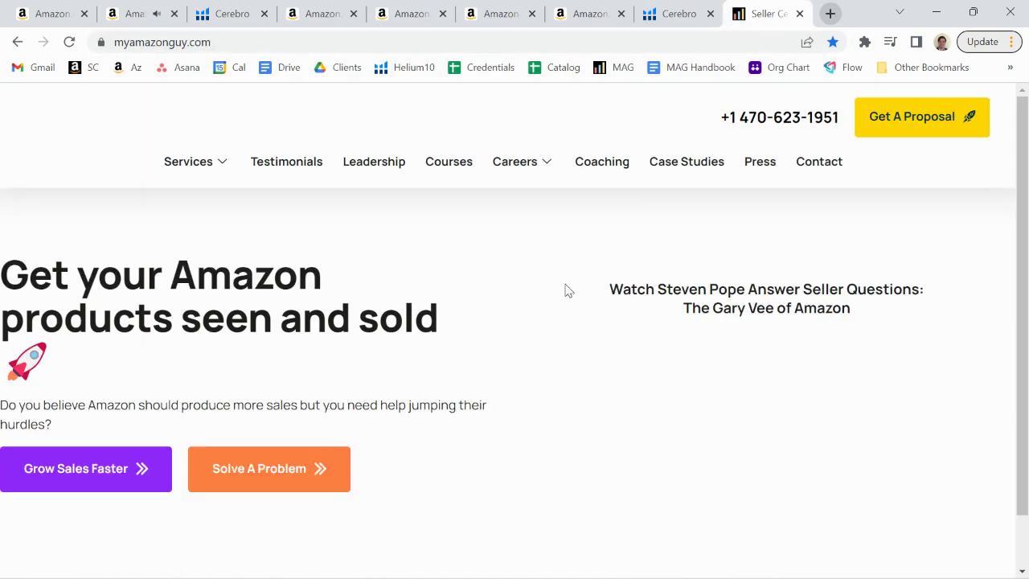
scroll(552, 305, down, 5)
scroll(551, 305, down, 10)
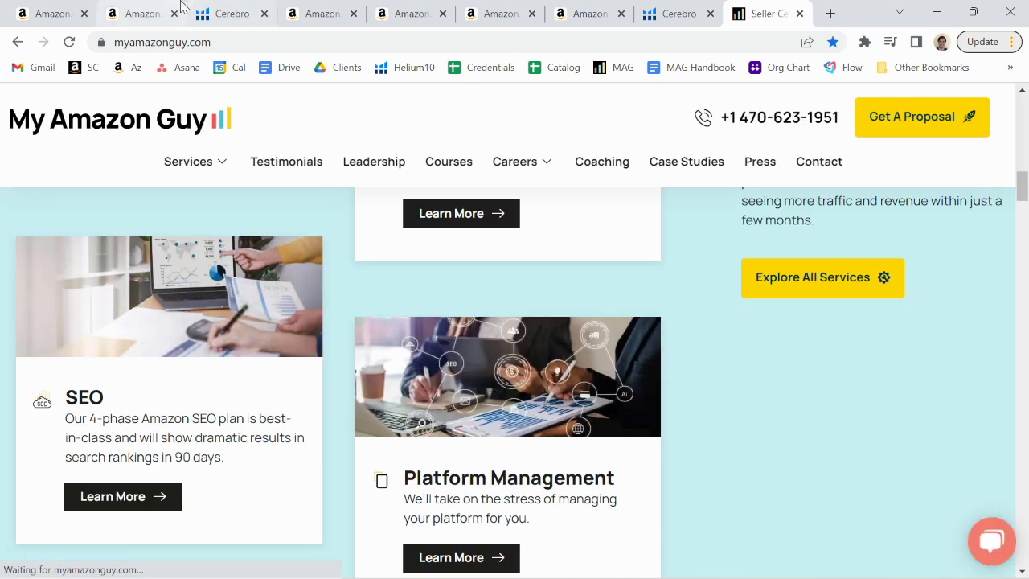
click(141, 14)
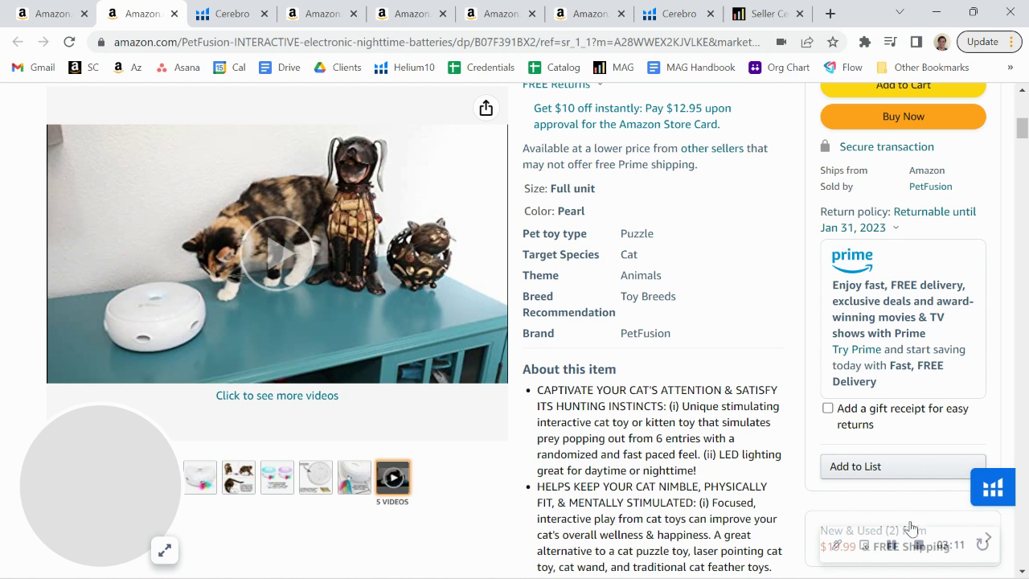